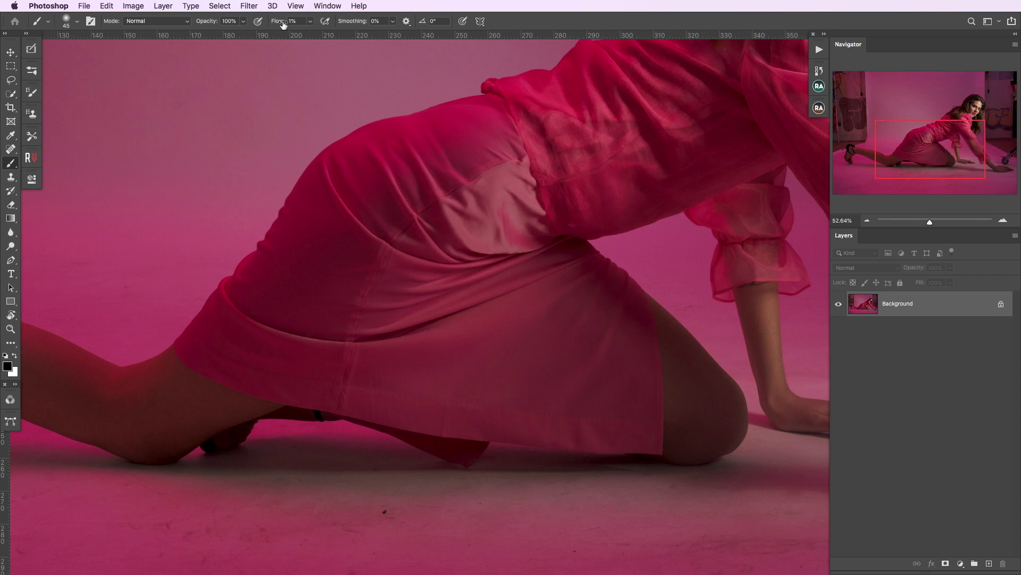
Step: Trace the skirt crease with a bright green brush stroke, then undo it
click(7, 366)
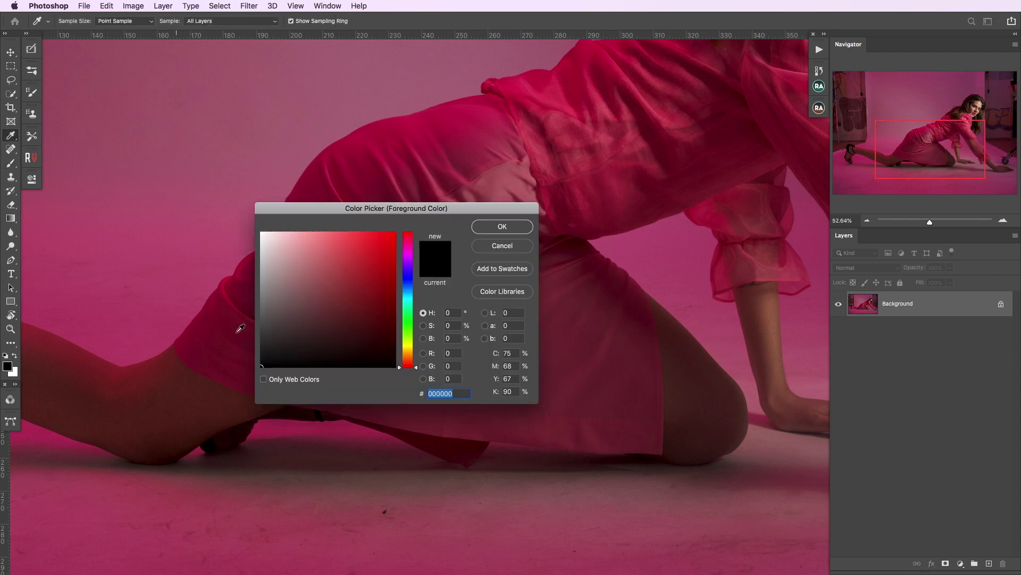
click(411, 326)
click(395, 233)
click(502, 226)
key(b)
mouse_move(223, 296)
mouse_down()
mouse_move(228, 287)
mouse_move(274, 330)
mouse_move(404, 337)
mouse_move(573, 265)
mouse_up()
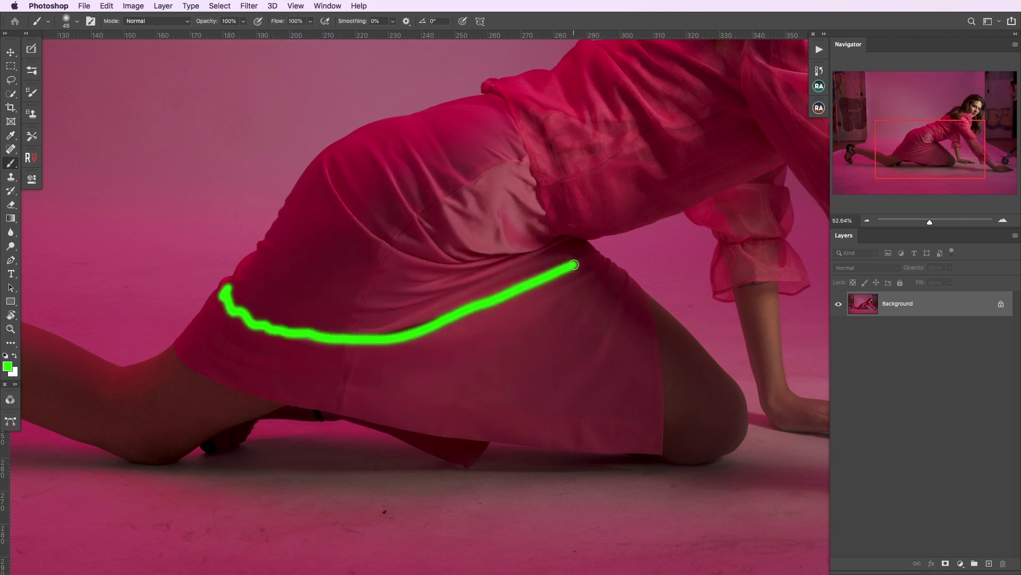
key(ctrl+z)
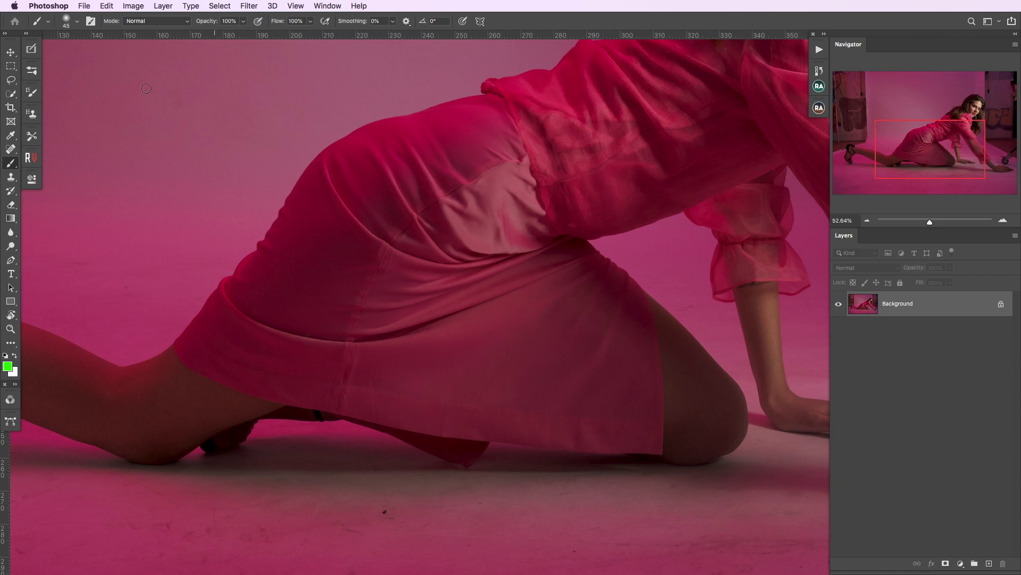
Step: Lasso the lower skirt below the crease and copy it to a new layer
click(10, 80)
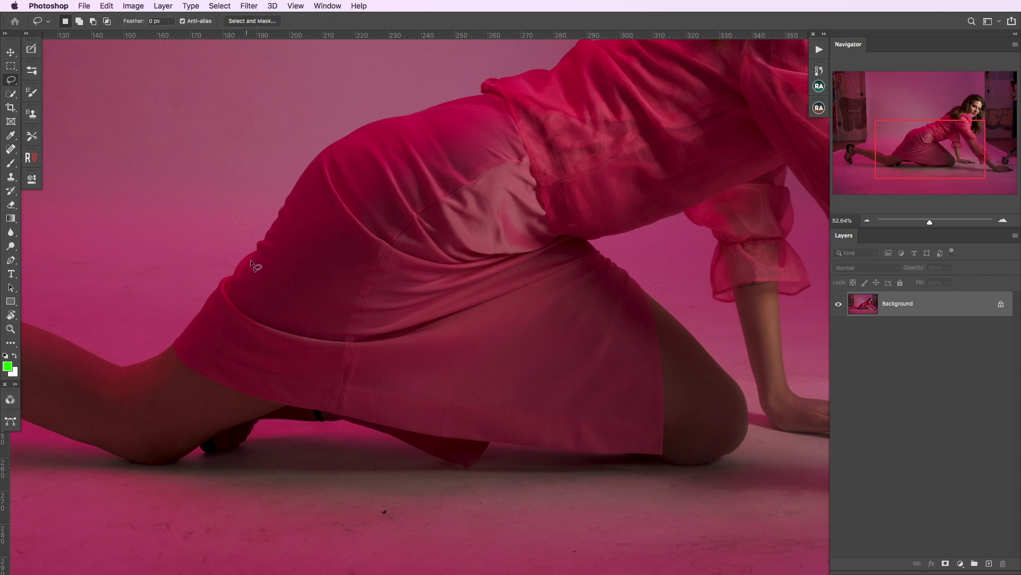
mouse_move(184, 357)
mouse_down()
mouse_move(604, 381)
mouse_move(343, 263)
mouse_up()
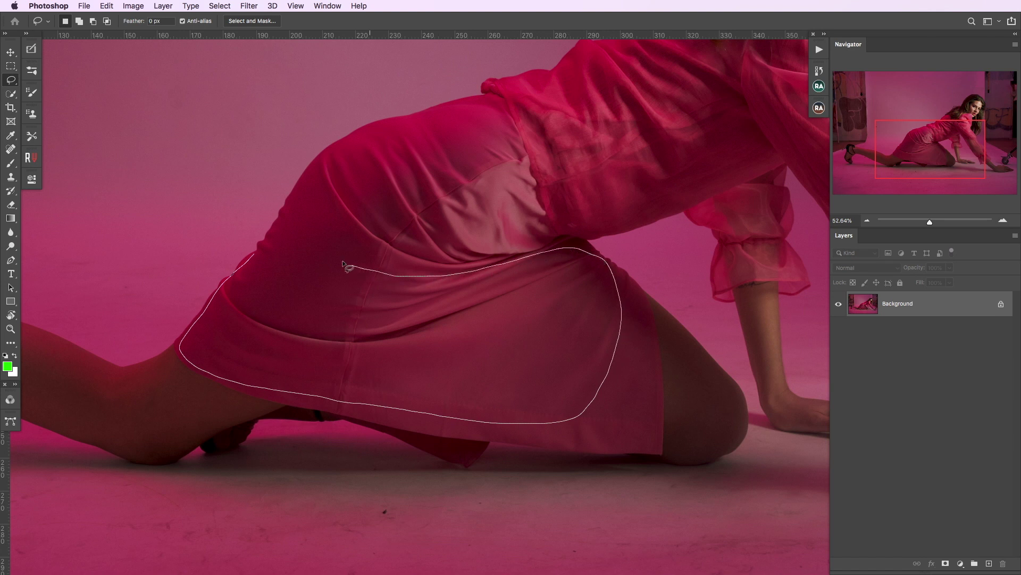
drag(343, 263, 255, 255)
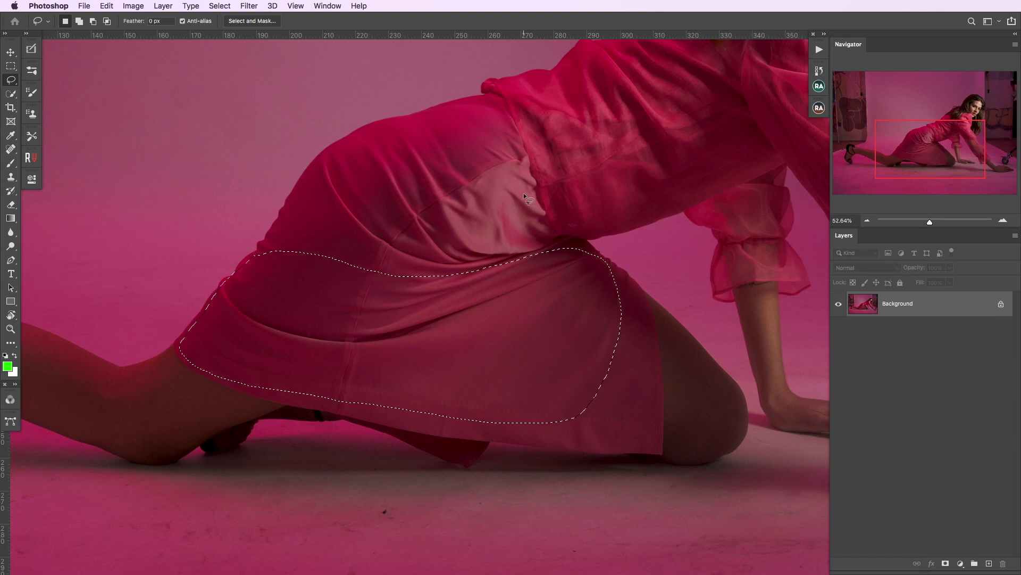
key(ctrl+j)
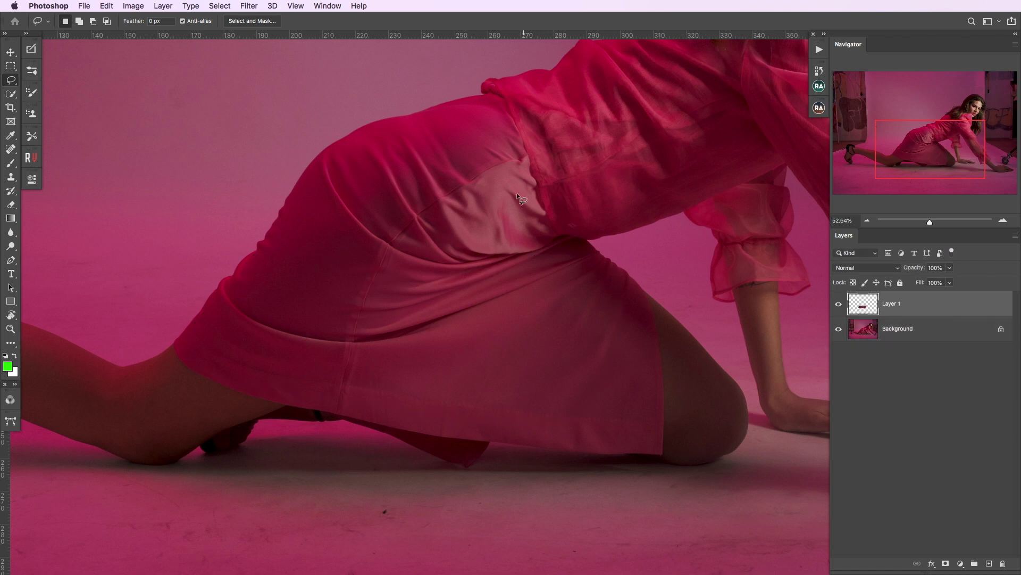
Step: Stretch the skirt patch taller and narrower over the crease, with layer opacity lowered to 43%
click(10, 52)
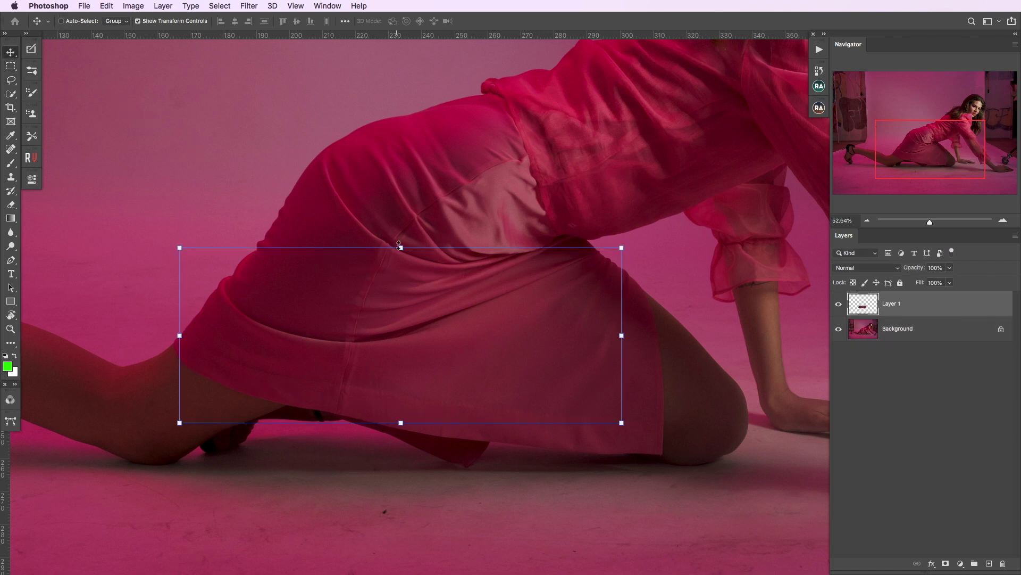
drag(402, 248, 408, 197)
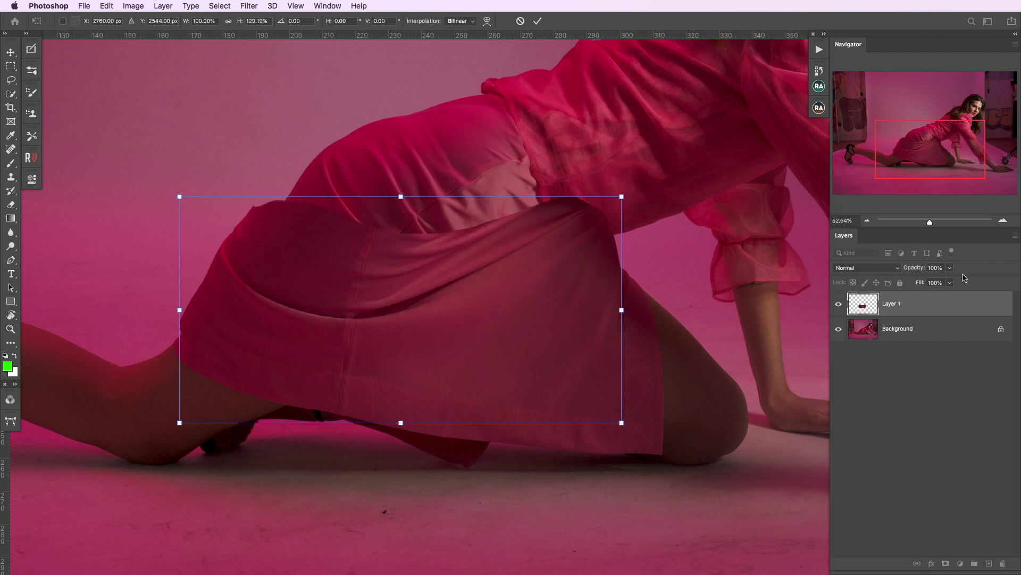
drag(913, 268, 892, 268)
key(Return)
drag(401, 196, 401, 191)
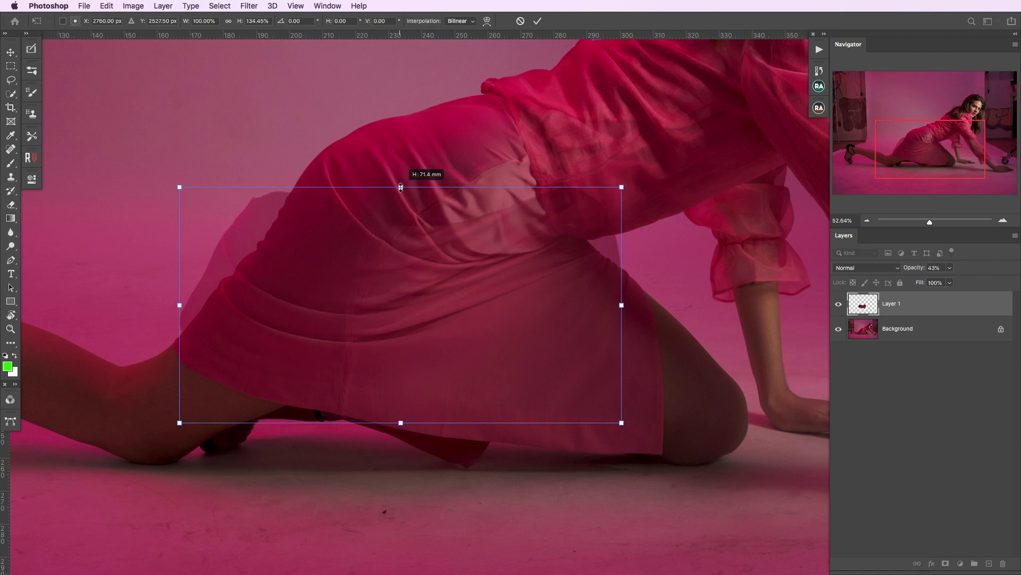
drag(178, 306, 192, 307)
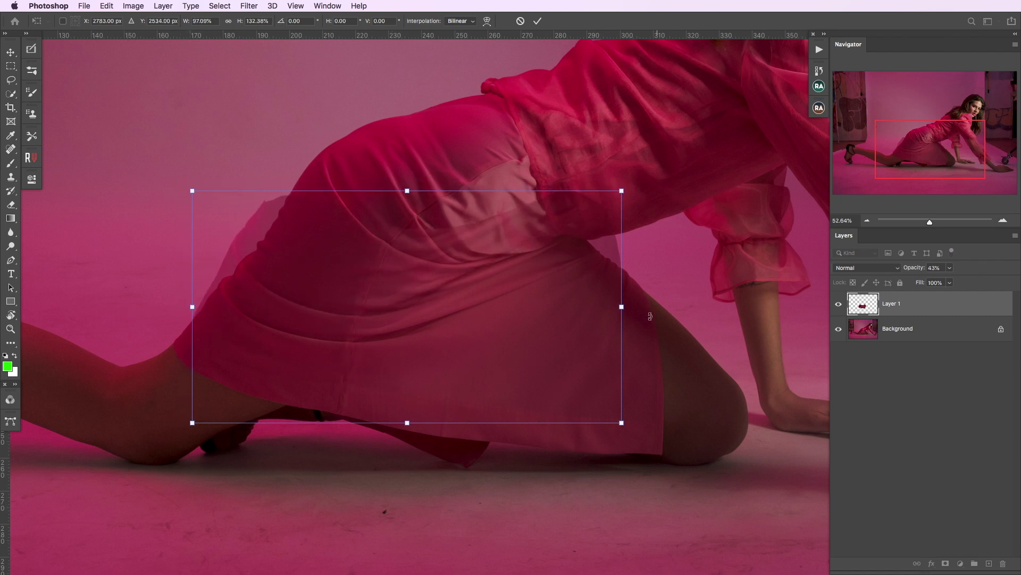
drag(621, 306, 611, 306)
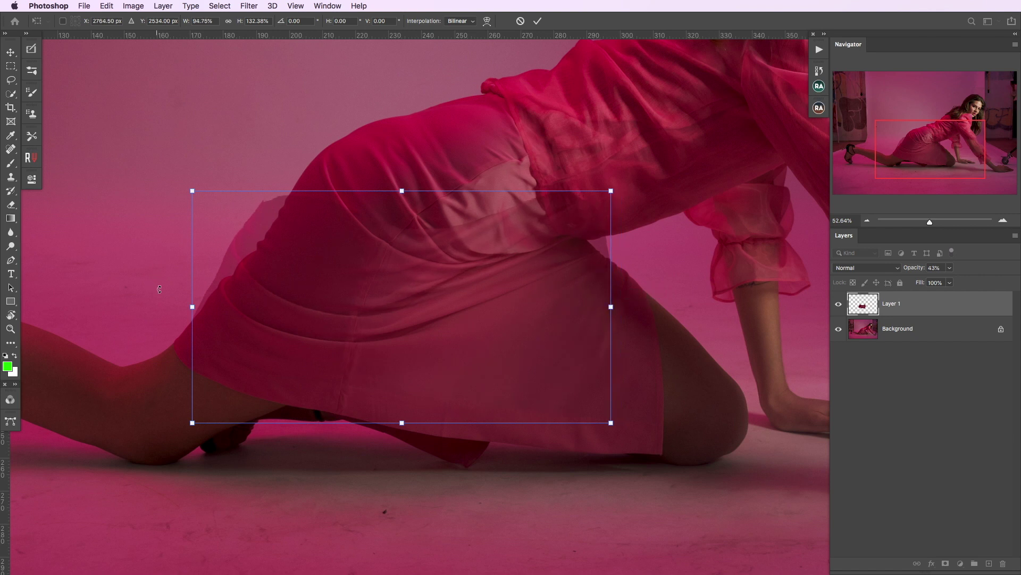
drag(192, 307, 192, 307)
Step: Warp the patch, bending its top-left corner inward and flaring the left edge, then apply
right_click(323, 260)
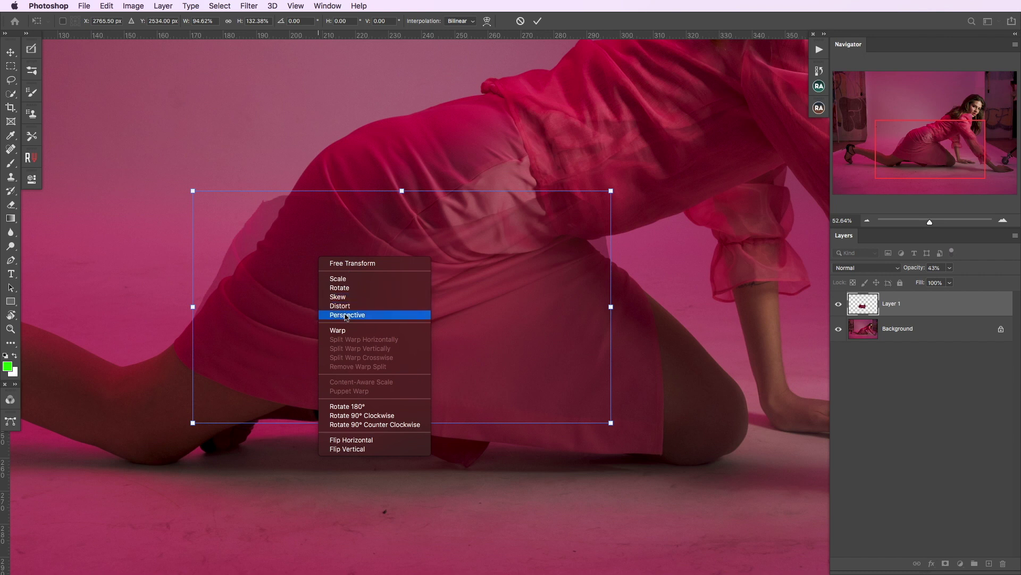
click(340, 331)
drag(199, 191, 261, 190)
drag(194, 346, 181, 344)
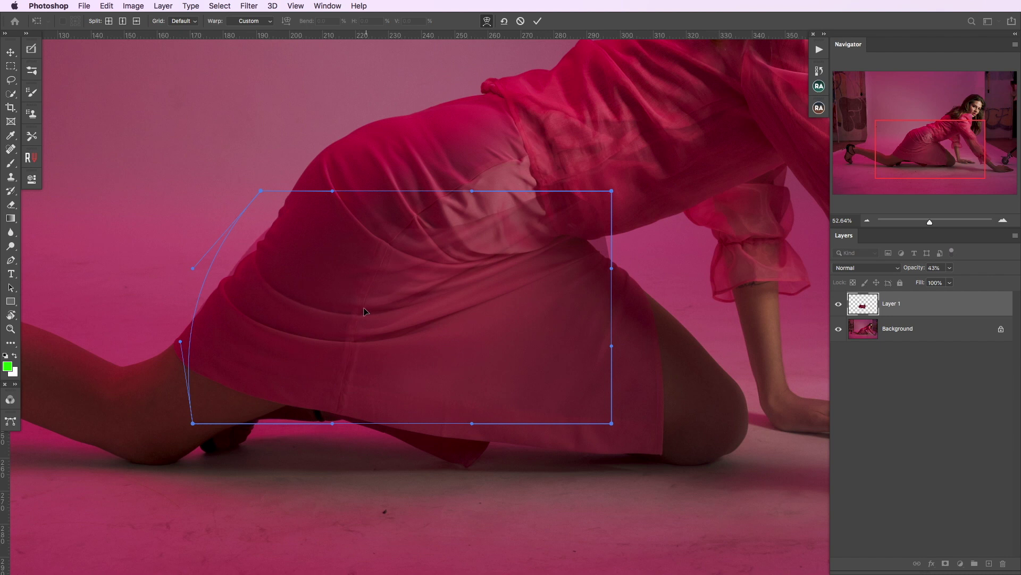
click(536, 22)
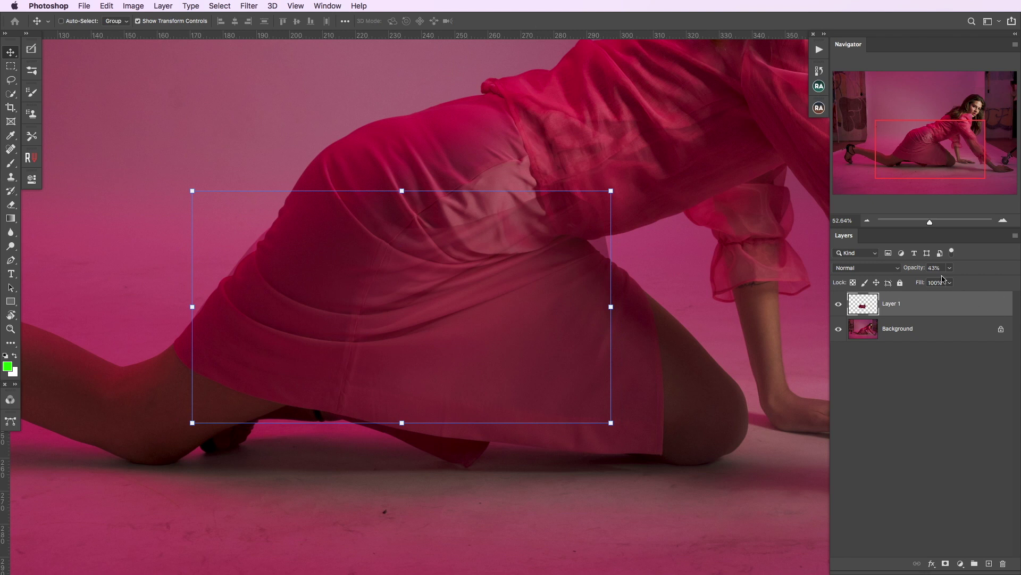
Step: Restore the patch to 100% opacity, add a hide-all mask, and paint white over the crease and left edge
key(0)
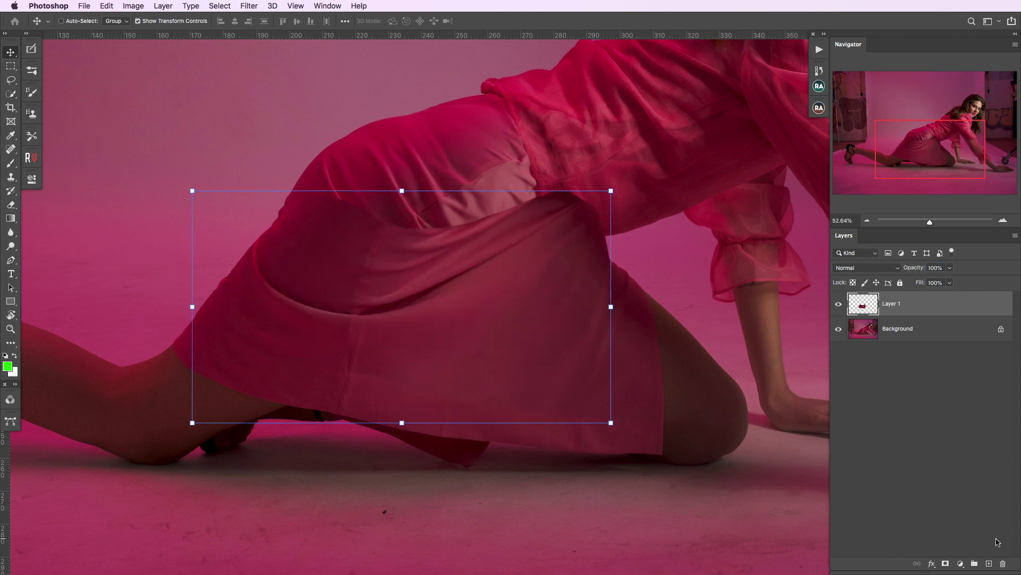
alt+click(946, 564)
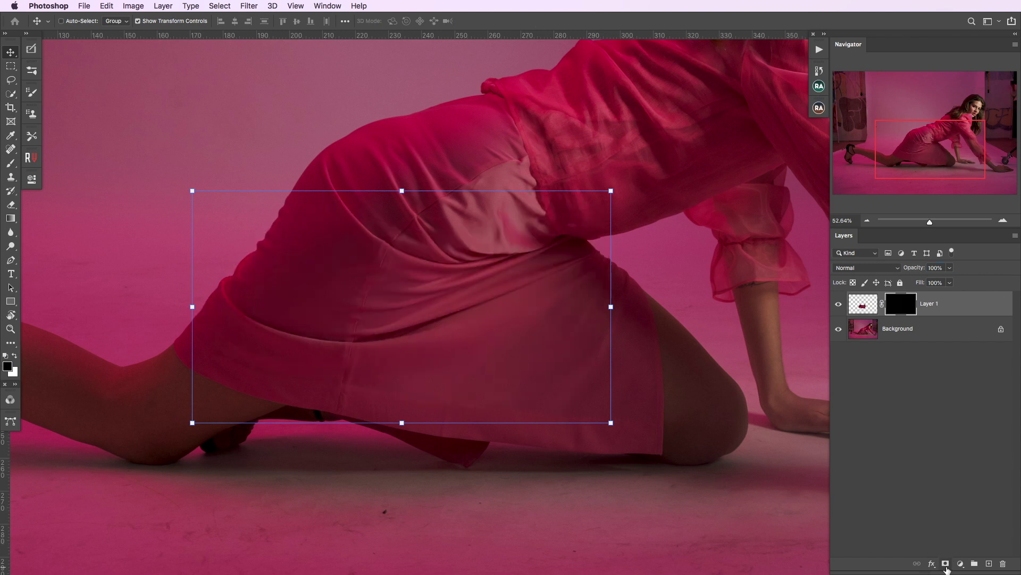
click(11, 164)
key(x)
key(bracketright)
key(bracketright)
key(bracketright)
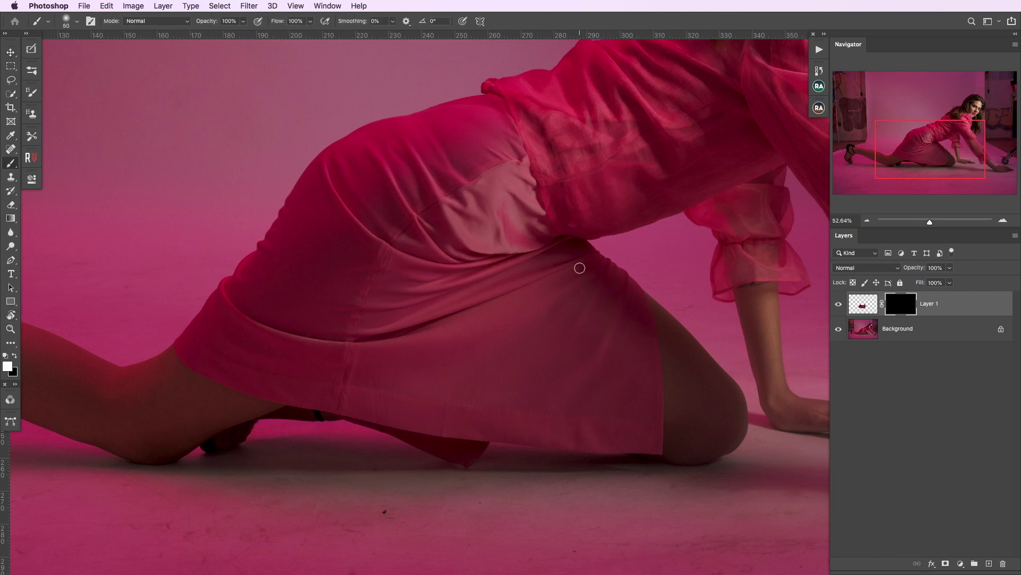
drag(573, 262, 550, 274)
key(bracketright)
key(bracketright)
key(bracketright)
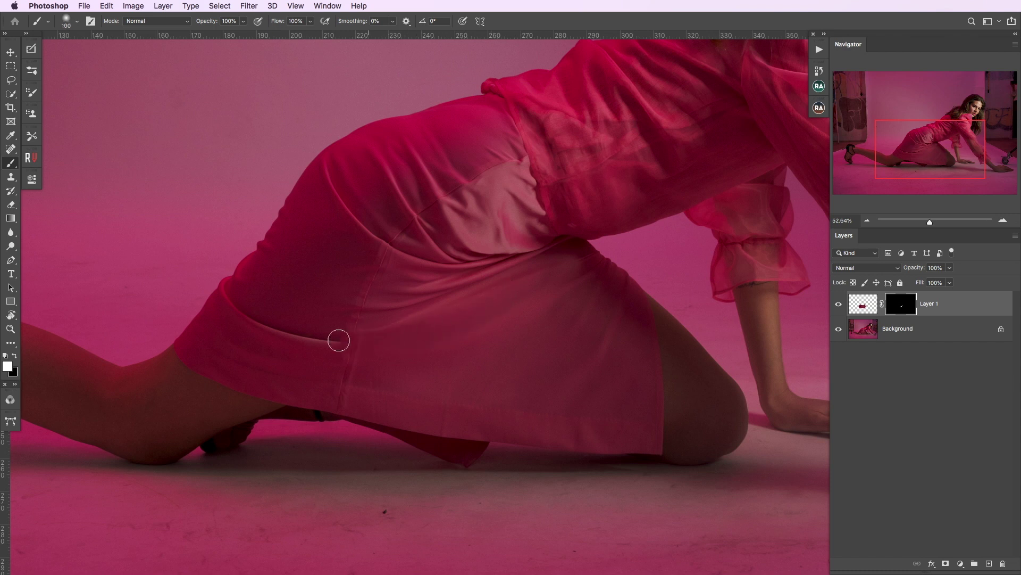
drag(257, 317, 229, 289)
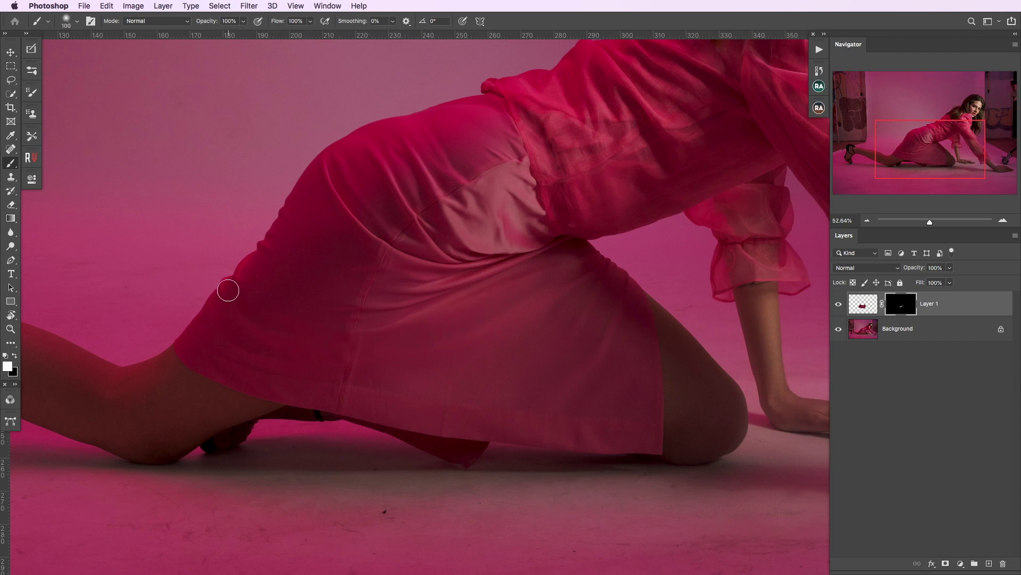
Step: Refine the mask with a 50% opacity brush in black and white, then compare before and after
key(5)
key(bracketleft)
key(bracketright)
key(bracketright)
key(bracketright)
key(bracketleft)
key(bracketleft)
key(bracketleft)
key(bracketright)
key(bracketright)
key(bracketright)
key(bracketleft)
key(x)
key(bracketright)
key(bracketright)
key(bracketright)
key(bracketright)
key(bracketright)
key(bracketright)
key(bracketright)
key(bracketright)
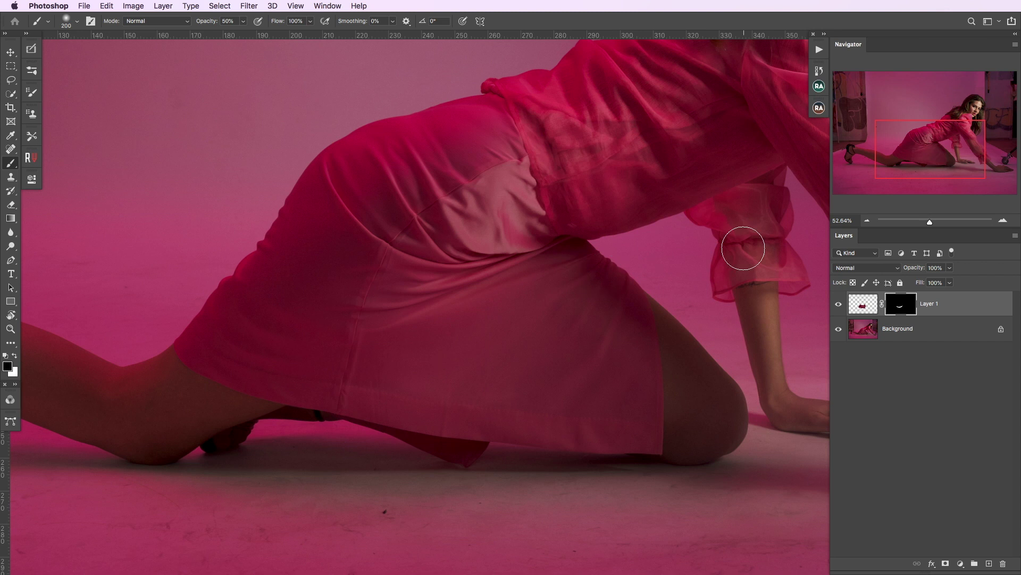
key(x)
key(bracketleft)
key(bracketleft)
key(bracketleft)
key(bracketright)
key(bracketright)
key(bracketright)
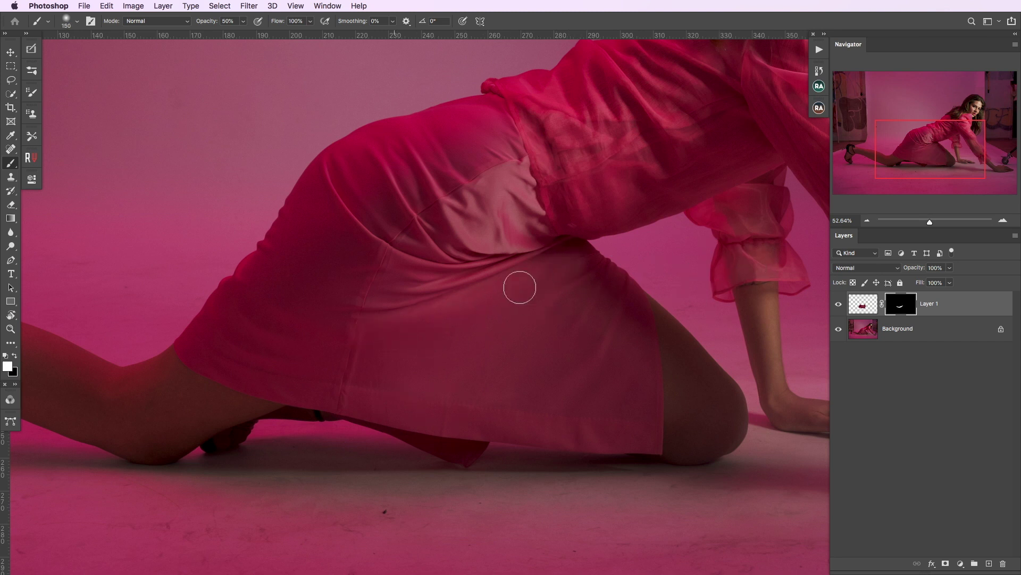
click(839, 304)
click(839, 304)
click(840, 304)
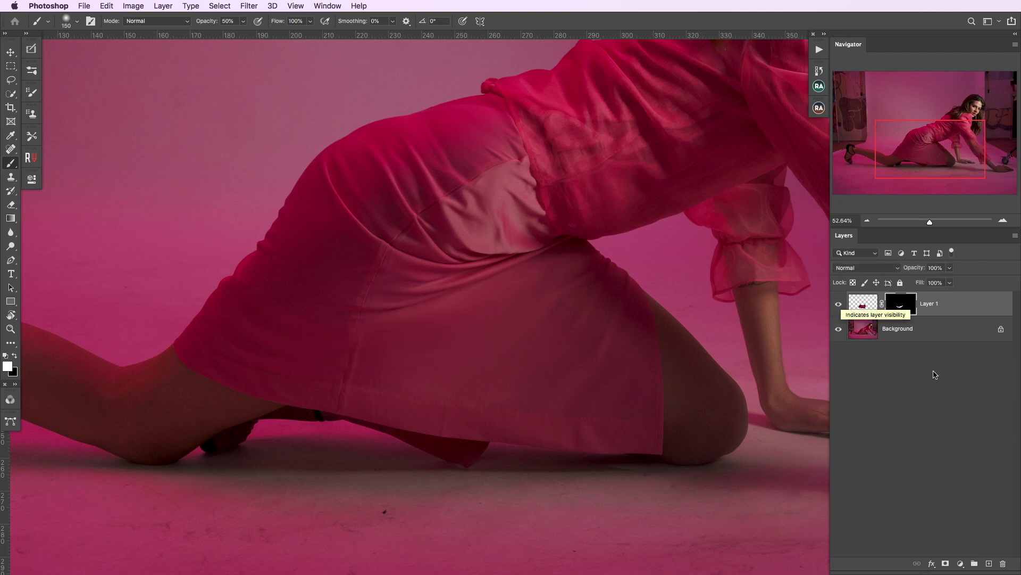
Step: Add a 50% grey Neutral Soft Light layer with the F2 action and size the brush
key(F2)
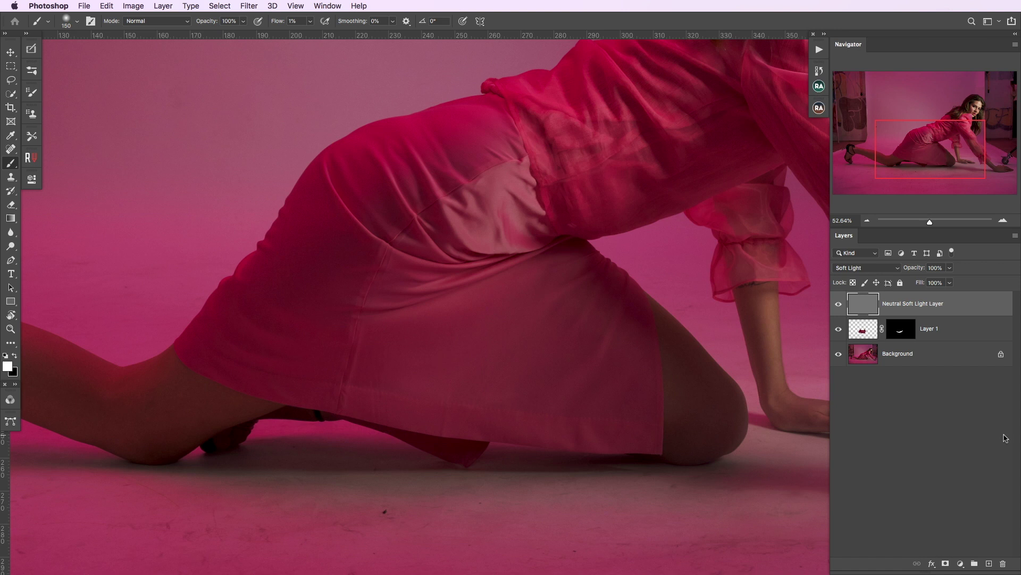
key(bracketleft)
key(bracketleft)
key(bracketleft)
key(bracketright)
key(bracketright)
key(bracketleft)
key(bracketleft)
key(bracketleft)
Step: Switch between black and white and resize the brush for dodging and burning the skirt
key(bracketright)
key(bracketright)
key(bracketright)
key(x)
key(bracketright)
key(bracketright)
key(bracketright)
key(bracketleft)
key(bracketleft)
key(bracketleft)
key(bracketleft)
key(bracketright)
key(bracketright)
key(bracketright)
key(bracketright)
key(bracketright)
key(bracketleft)
key(bracketleft)
key(bracketleft)
key(bracketleft)
key(bracketleft)
key(bracketleft)
key(bracketright)
key(bracketright)
key(bracketleft)
key(bracketleft)
key(bracketright)
scroll(534, 230, down, 2)
scroll(535, 230, down, 3)
alt+click(839, 354)
alt+click(839, 354)
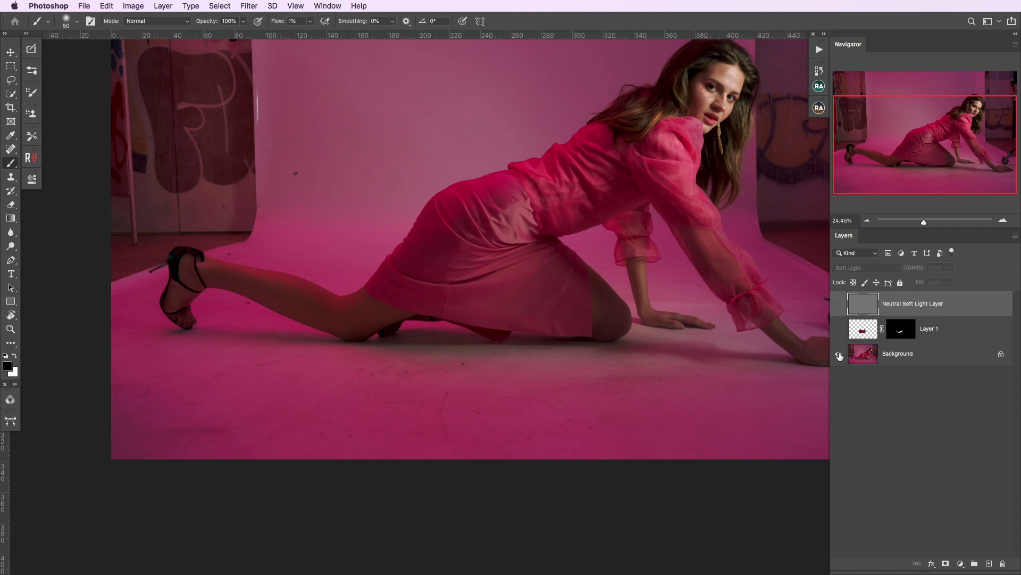
scroll(491, 276, up, 3)
scroll(491, 275, up, 3)
alt+click(840, 354)
alt+click(839, 354)
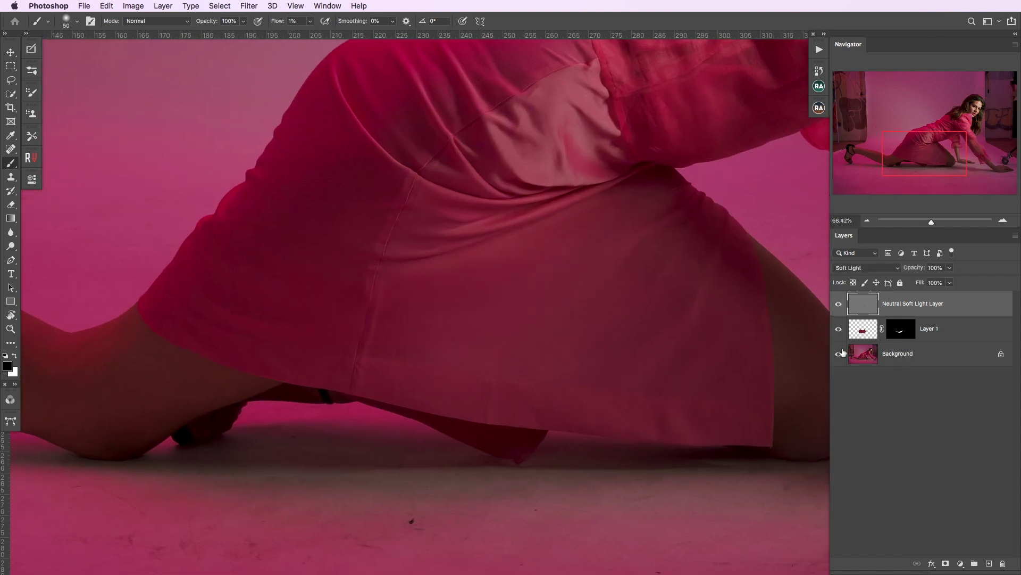